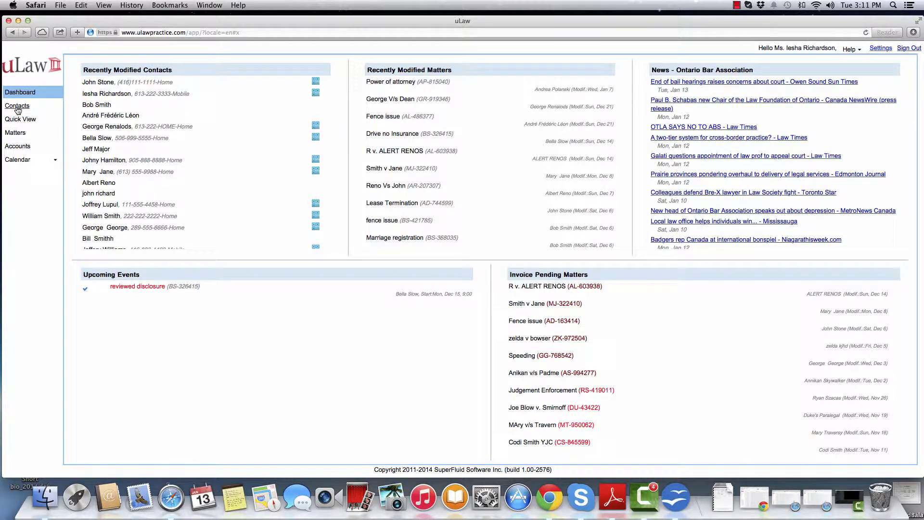
Step: Create a new contact in the Clients group with the client's first and last name, and save it with a new matter
{"action": "left_click", "coordinate": [18, 106]}
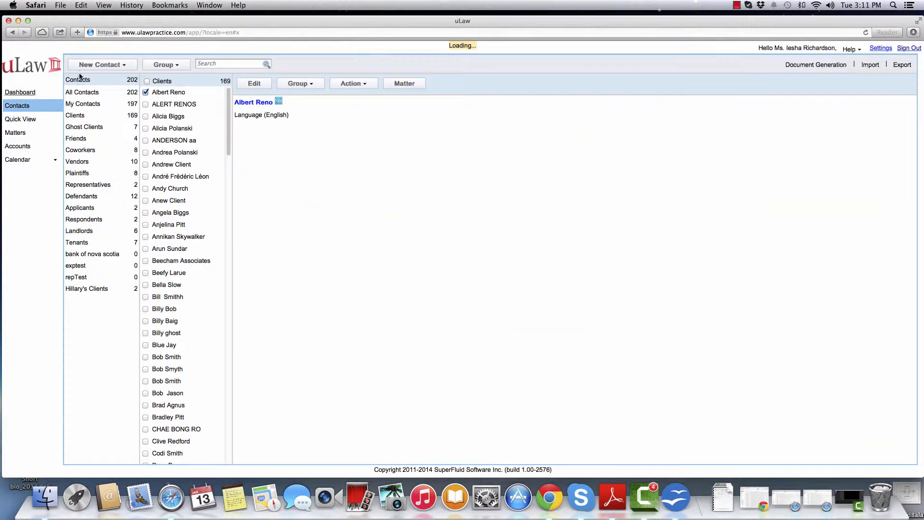
{"action": "left_click", "coordinate": [115, 65]}
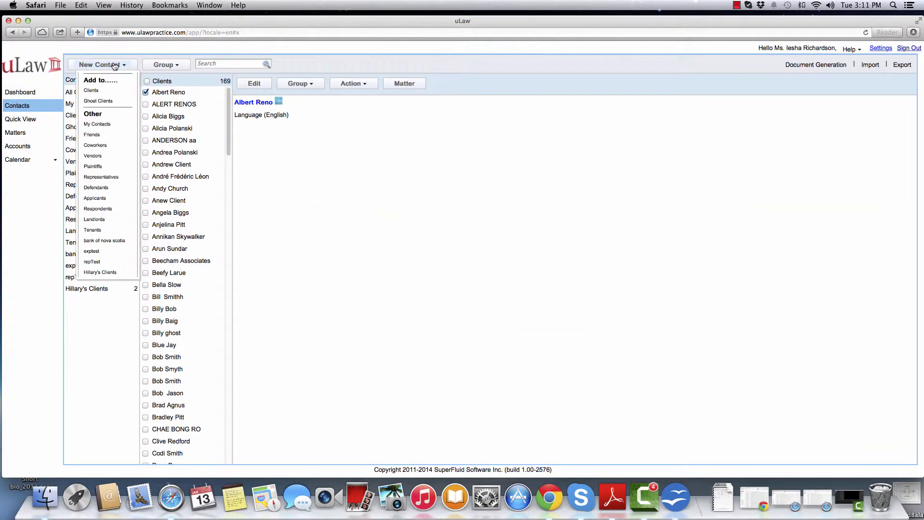
{"action": "left_click", "coordinate": [91, 91]}
{"action": "left_click", "coordinate": [285, 107]}
{"action": "type", "text": "Alicia"}
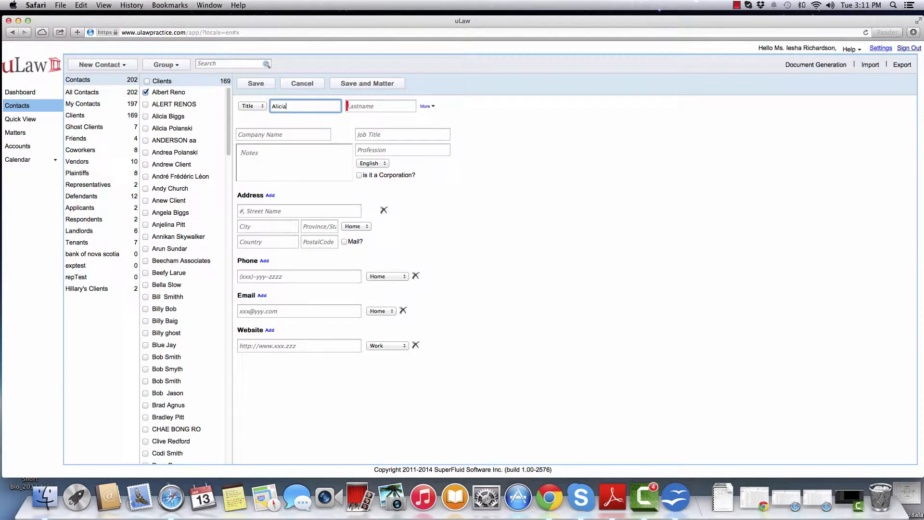
{"action": "key", "text": "Tab"}
{"action": "type", "text": "Keys"}
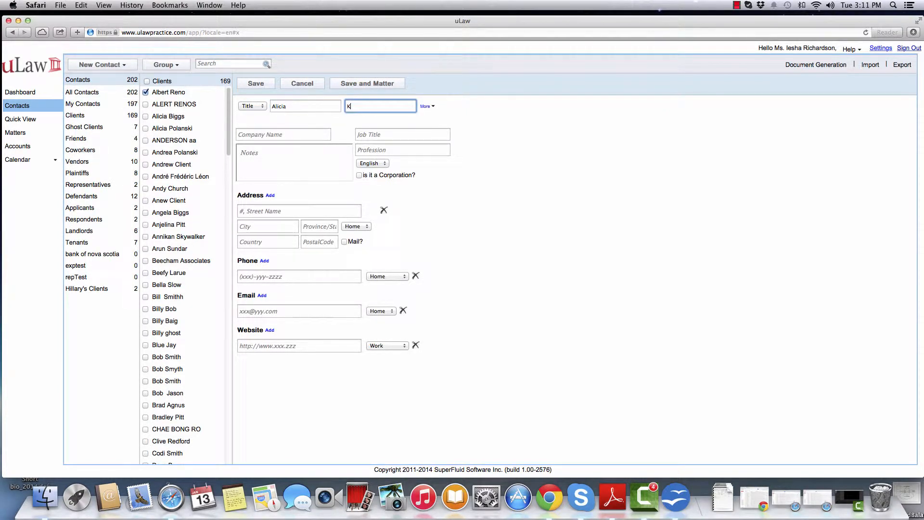
{"action": "left_click", "coordinate": [358, 83]}
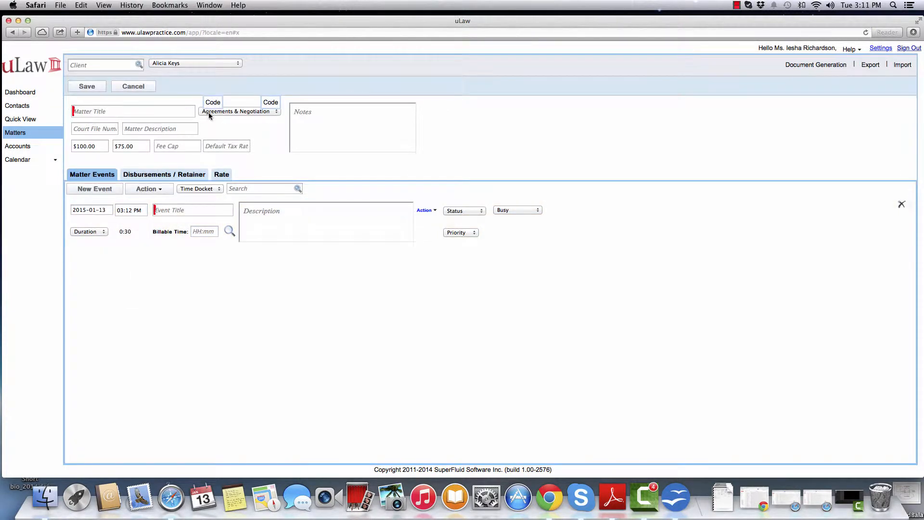
Step: Set the new matter's type to Small Claims, title it with the two parties' first names joined by "v/s", and save it
{"action": "left_click", "coordinate": [211, 112]}
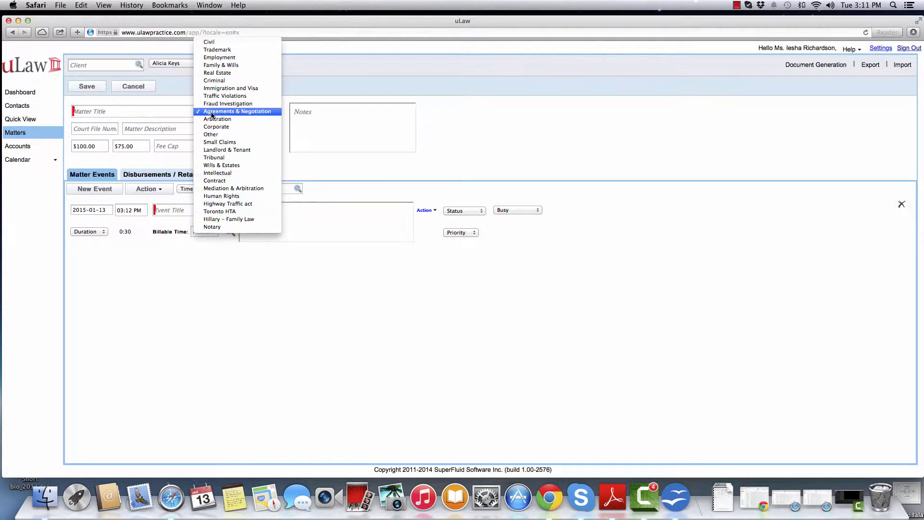
{"action": "left_click", "coordinate": [219, 142]}
{"action": "left_click", "coordinate": [89, 113]}
{"action": "type", "text": "Ali"}
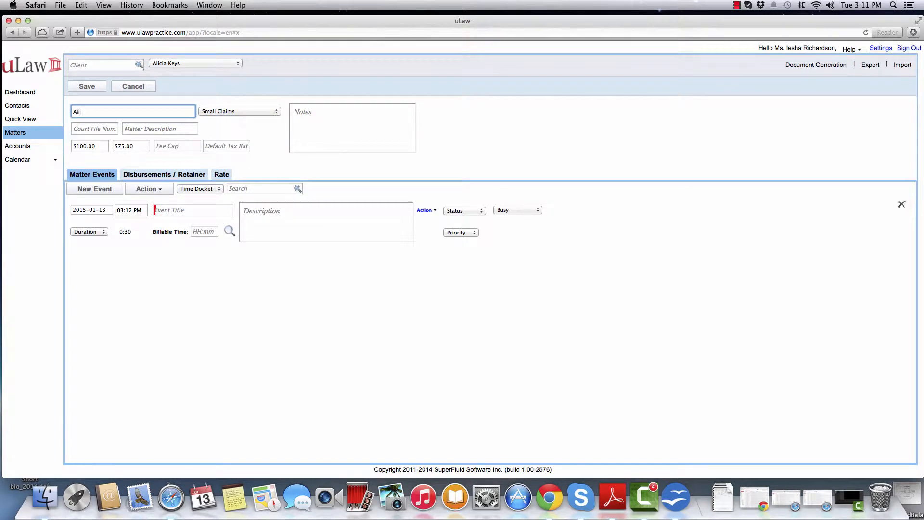
{"action": "type", "text": "cia v/s Dennis"}
{"action": "left_click", "coordinate": [82, 85]}
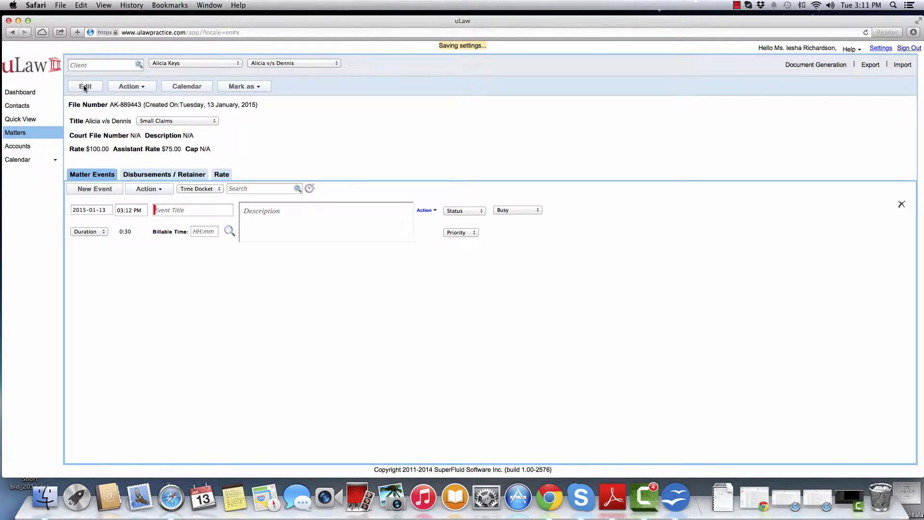
Step: Record a new $500.00 retainer for the matter, paid by cheque with reference 789 into the Pooled Trust Account
{"action": "left_click", "coordinate": [169, 178]}
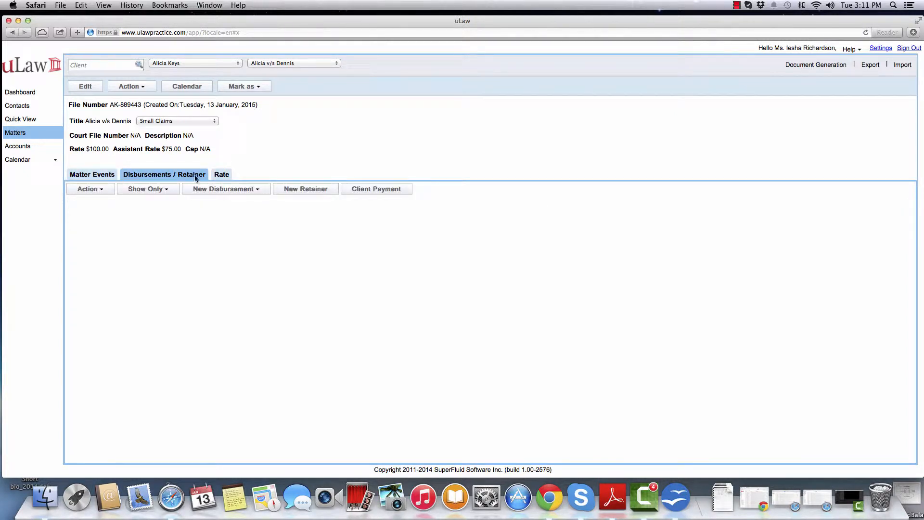
{"action": "left_click", "coordinate": [301, 189]}
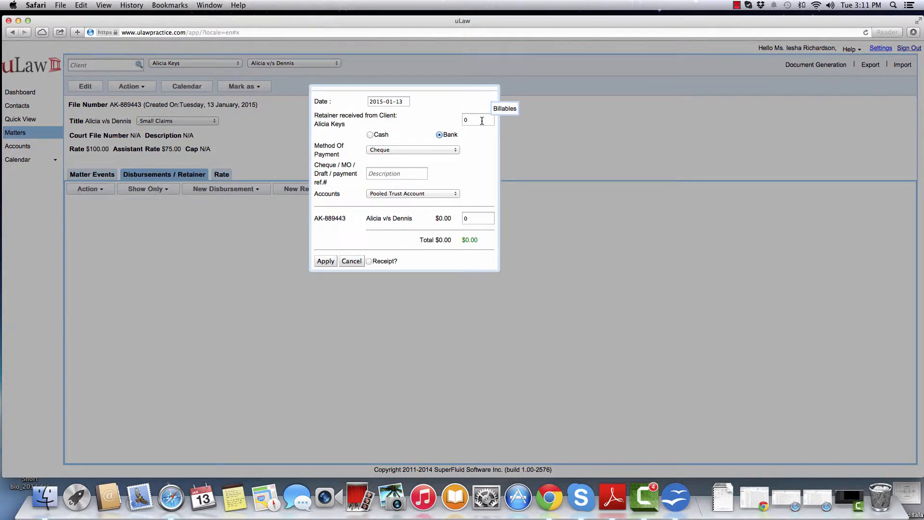
{"action": "left_click", "coordinate": [482, 121]}
{"action": "type", "text": "500"}
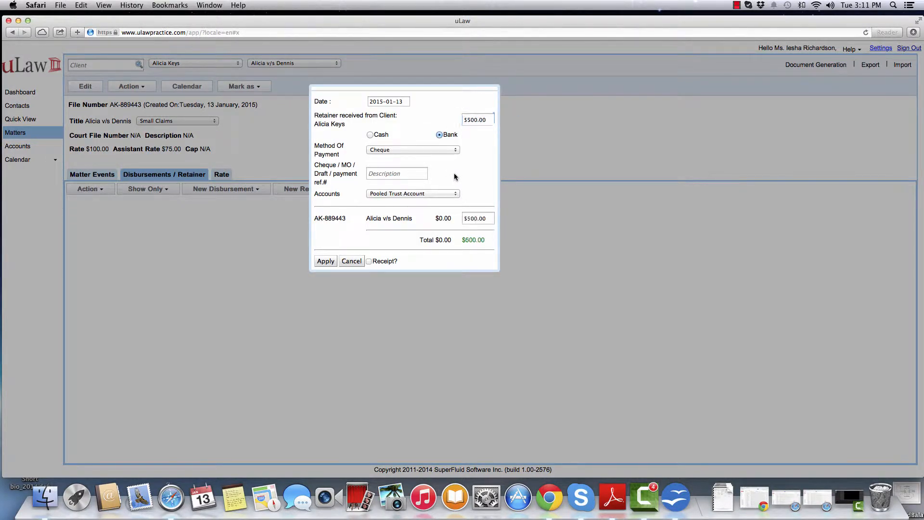
{"action": "left_click", "coordinate": [377, 173]}
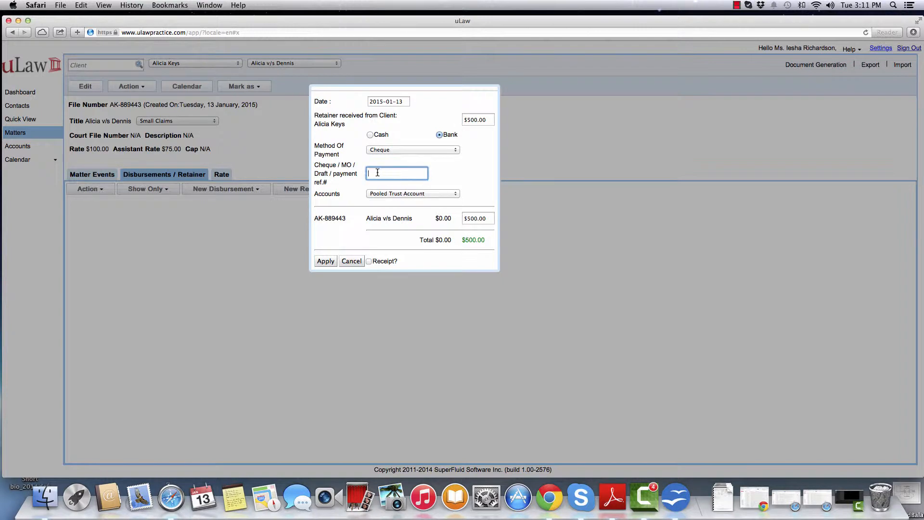
{"action": "type", "text": "789"}
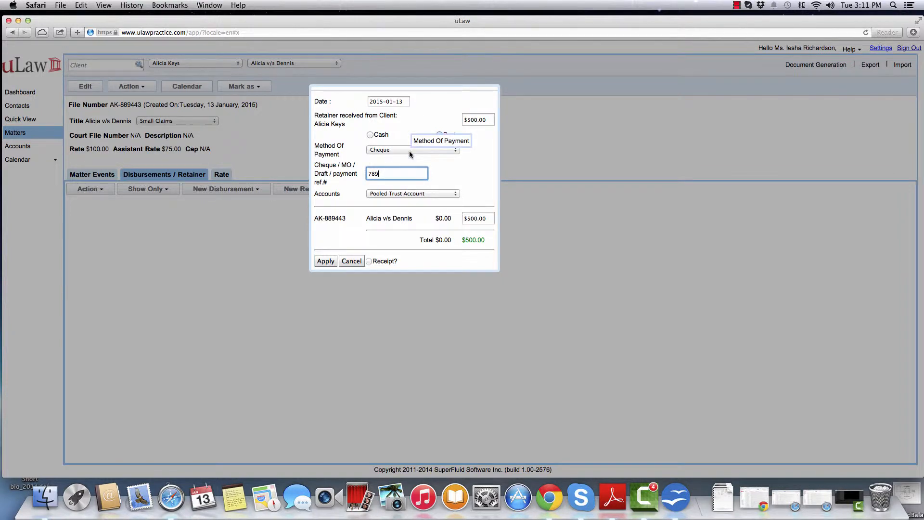
{"action": "left_click", "coordinate": [410, 151]}
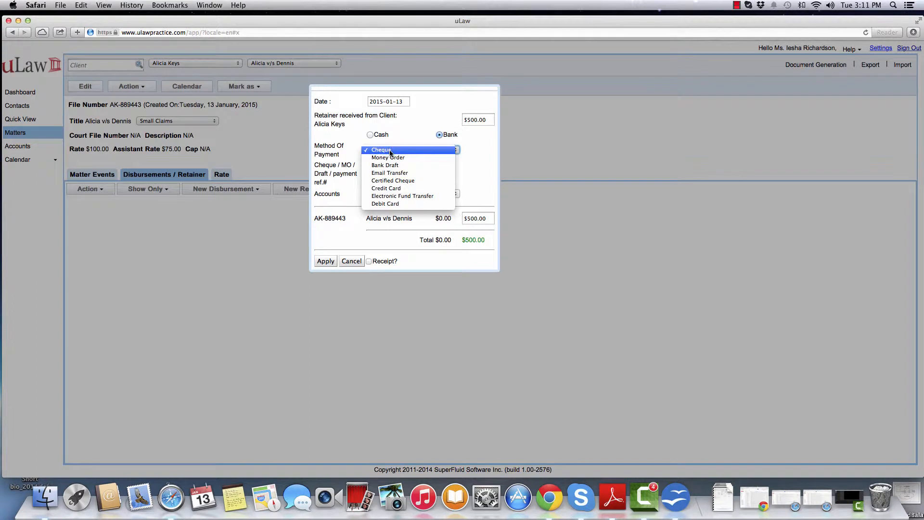
{"action": "left_click", "coordinate": [391, 152]}
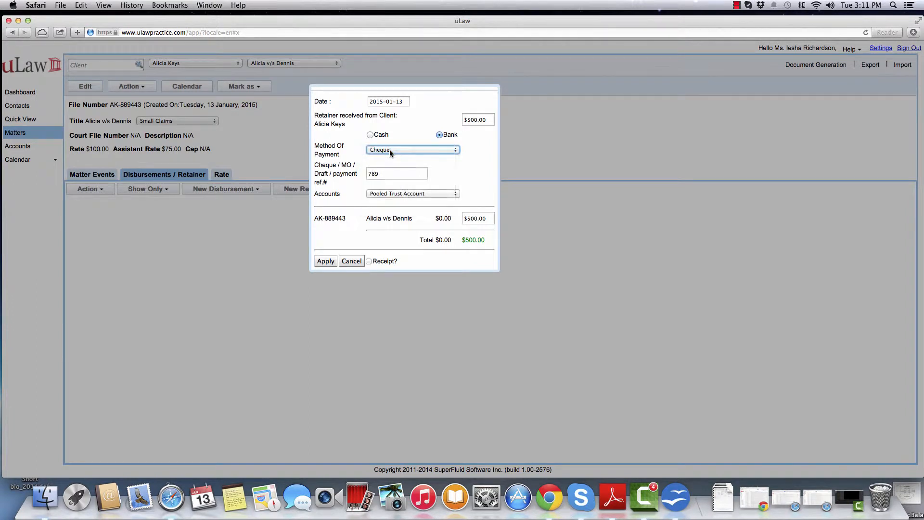
{"action": "left_click", "coordinate": [326, 262]}
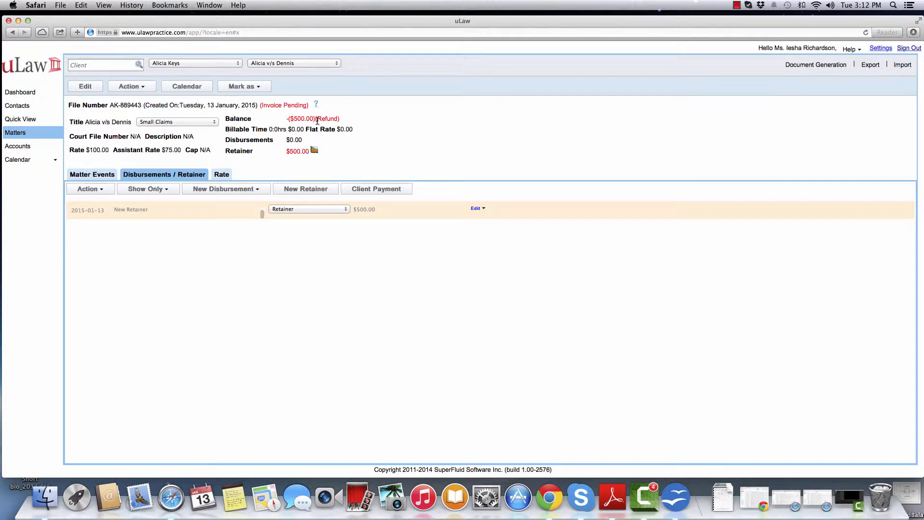
Step: Examine the debit and credit details of the new retainer's transaction in the Pooled Trust Account
{"action": "left_click", "coordinate": [18, 147]}
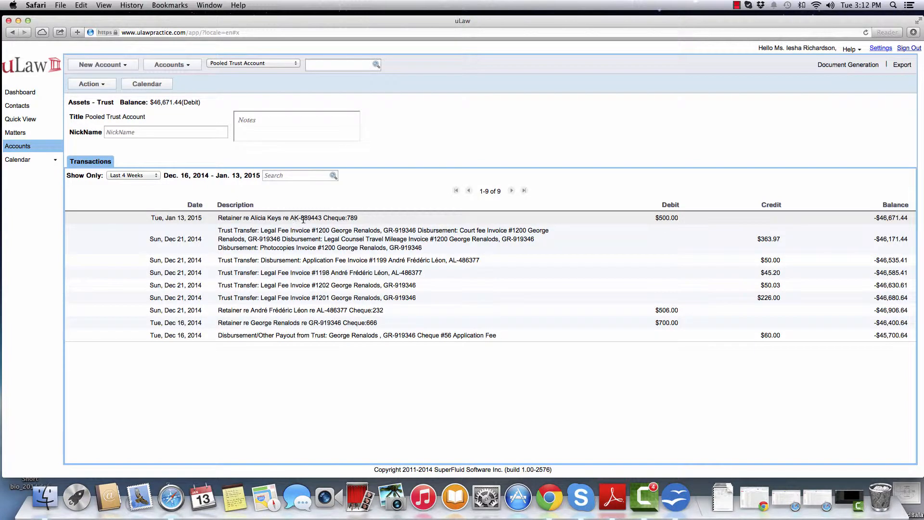
{"action": "left_click", "coordinate": [332, 218]}
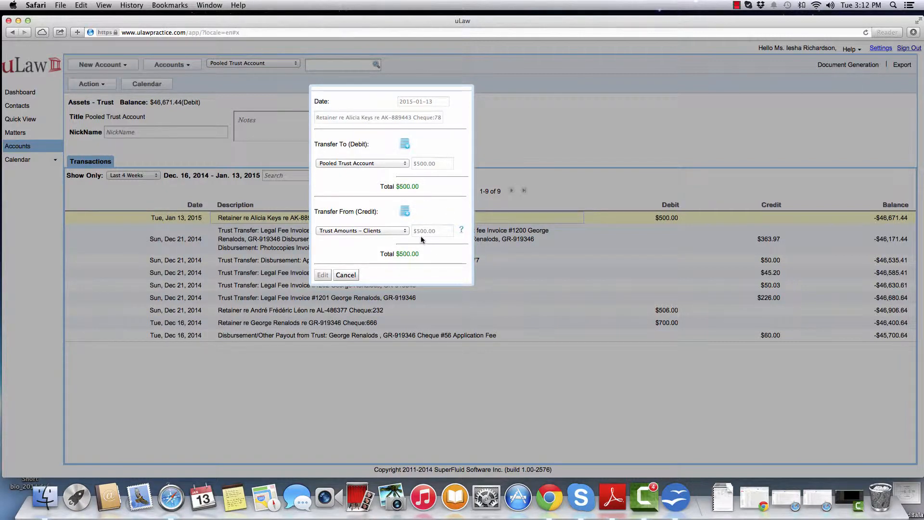
{"action": "left_click", "coordinate": [345, 275]}
Step: Return to the matter and review the trust deposits and balances in its reports summary
{"action": "left_click", "coordinate": [36, 134]}
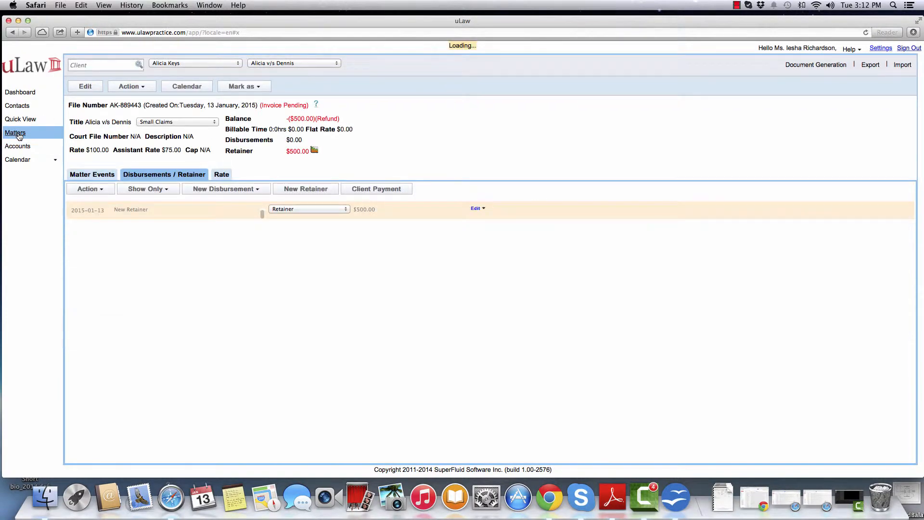
{"action": "left_click", "coordinate": [316, 106]}
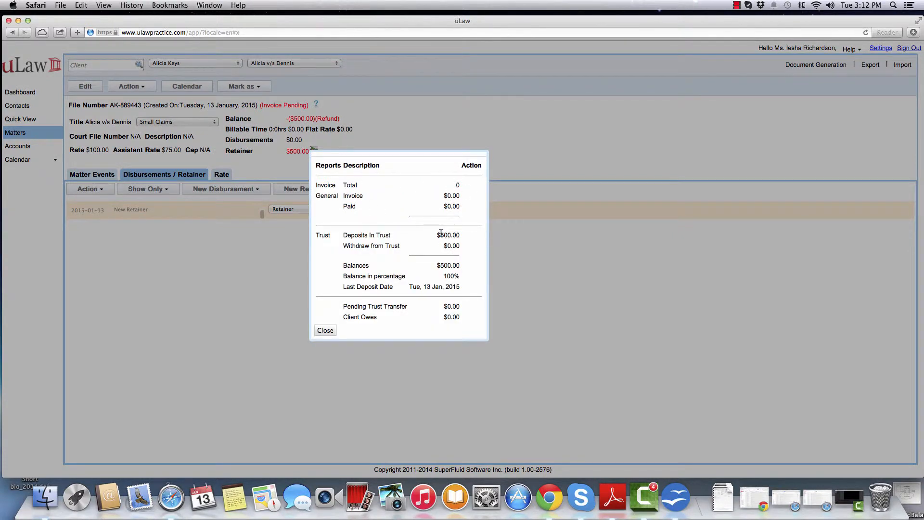
{"action": "left_click_drag", "start_coordinate": [441, 233], "coordinate": [460, 235]}
{"action": "left_click", "coordinate": [326, 331]}
Step: Title the matter's first event "Inital Client Meeting" using the suggested entry
{"action": "left_click", "coordinate": [101, 176]}
{"action": "left_click", "coordinate": [181, 211]}
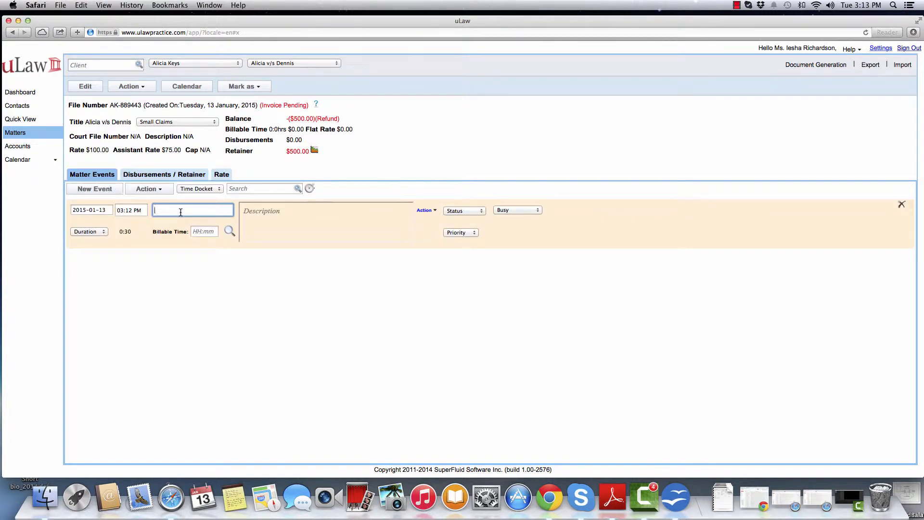
{"action": "type", "text": "init"}
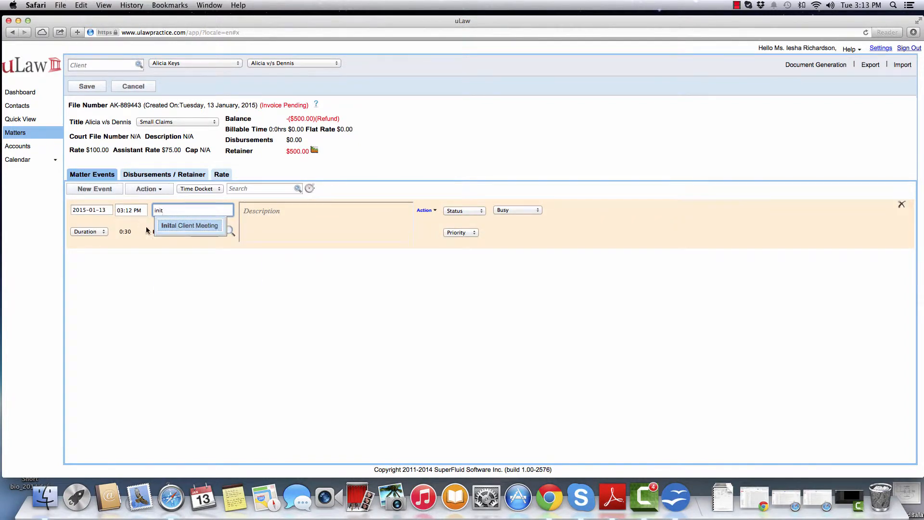
{"action": "left_click", "coordinate": [165, 226]}
Step: Add a second matter event titled "Document drafting" using the suggested entry
{"action": "left_click", "coordinate": [99, 191]}
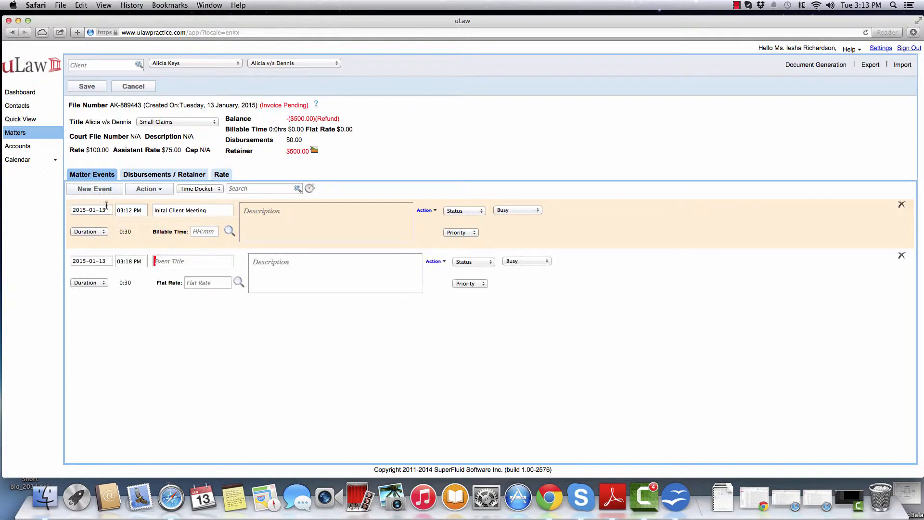
{"action": "left_click", "coordinate": [161, 261]}
{"action": "type", "text": "doc"}
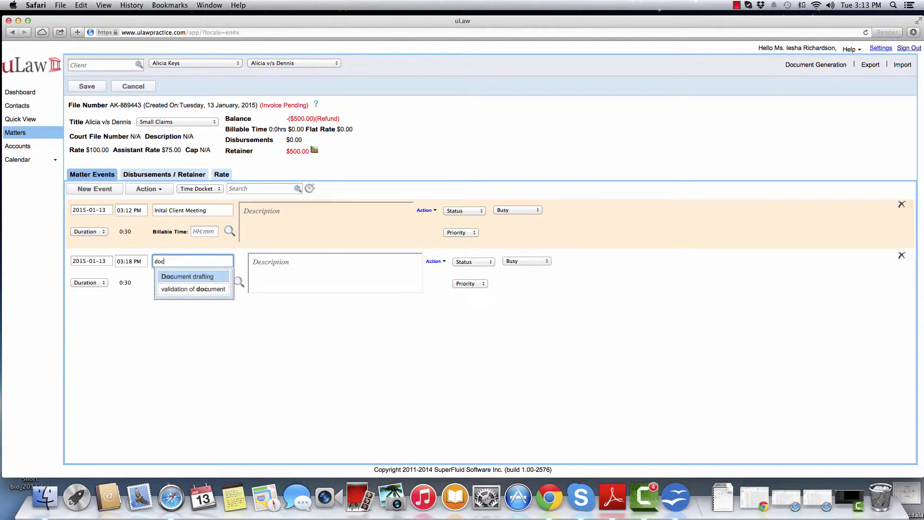
{"action": "left_click", "coordinate": [176, 276]}
Step: Switch the client meeting event to flat rate billing and set its rate to $100.00
{"action": "left_click", "coordinate": [425, 210]}
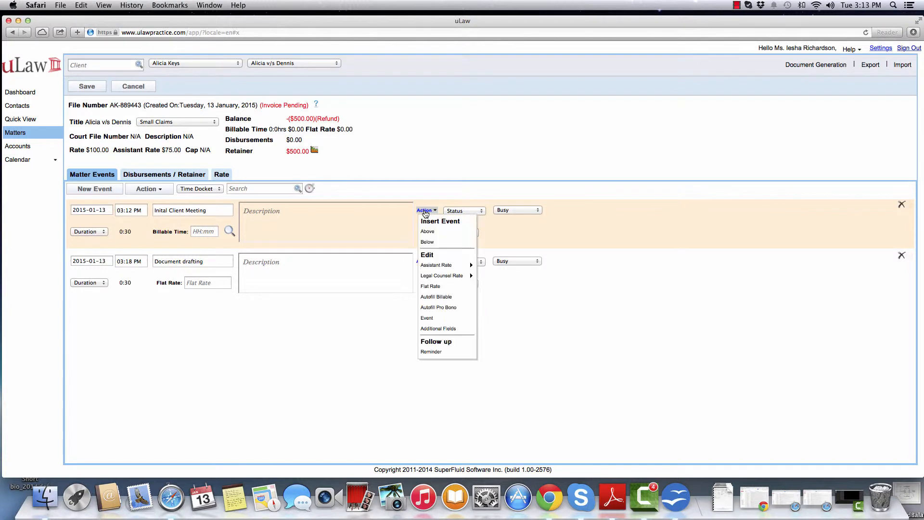
{"action": "left_click", "coordinate": [438, 287]}
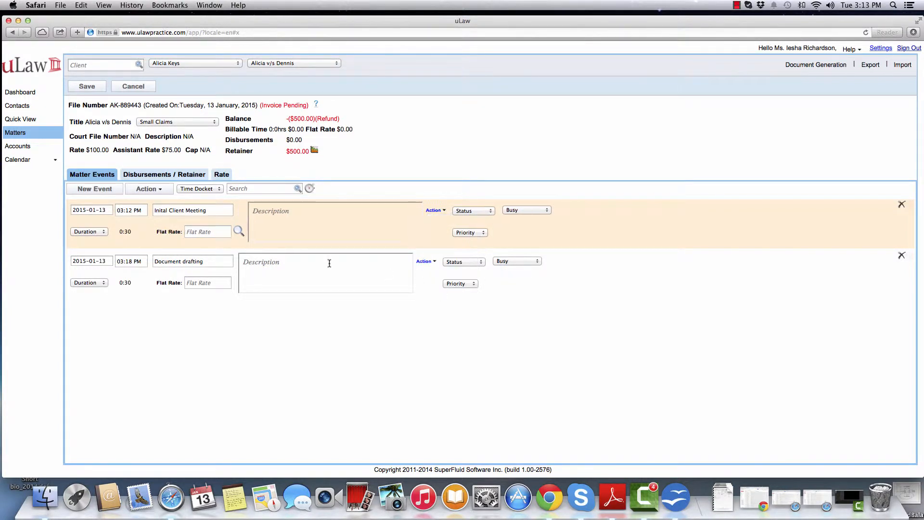
{"action": "left_click", "coordinate": [202, 233]}
{"action": "type", "text": "100"}
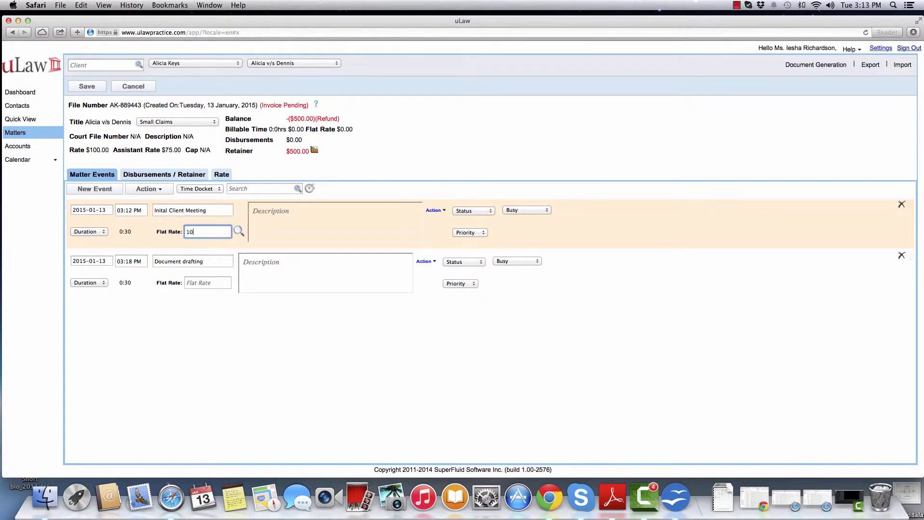
{"action": "left_click", "coordinate": [276, 363]}
Step: Set the flat rate of the Document drafting event to $200.00 and save the matter events
{"action": "left_click", "coordinate": [433, 265]}
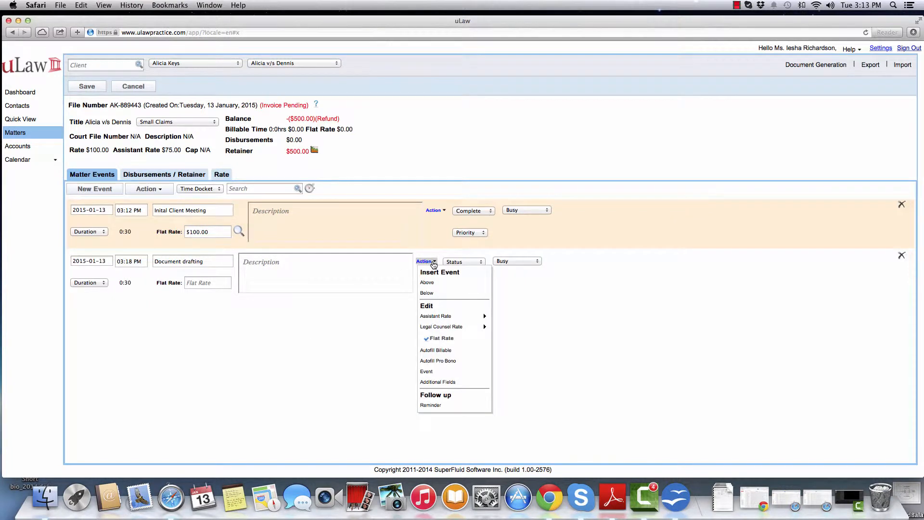
{"action": "left_click", "coordinate": [191, 281]}
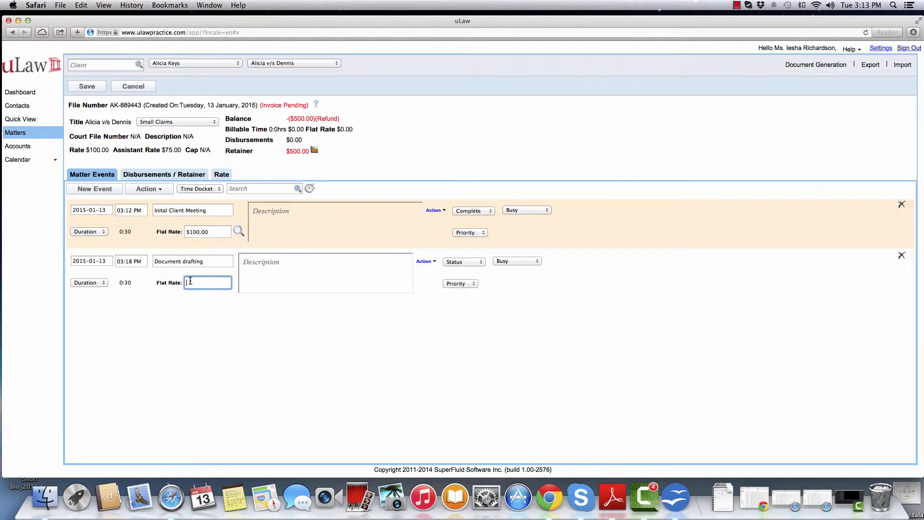
{"action": "type", "text": "200"}
{"action": "left_click", "coordinate": [178, 332]}
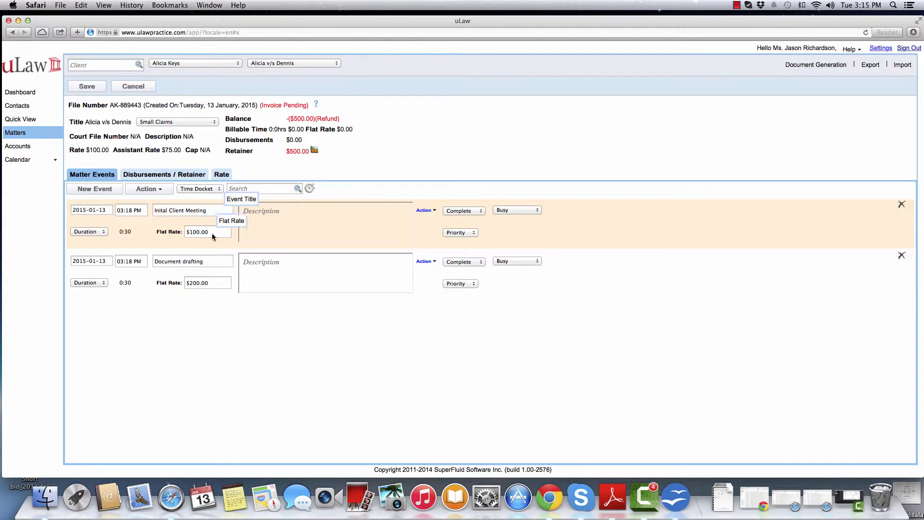
{"action": "left_click", "coordinate": [82, 88]}
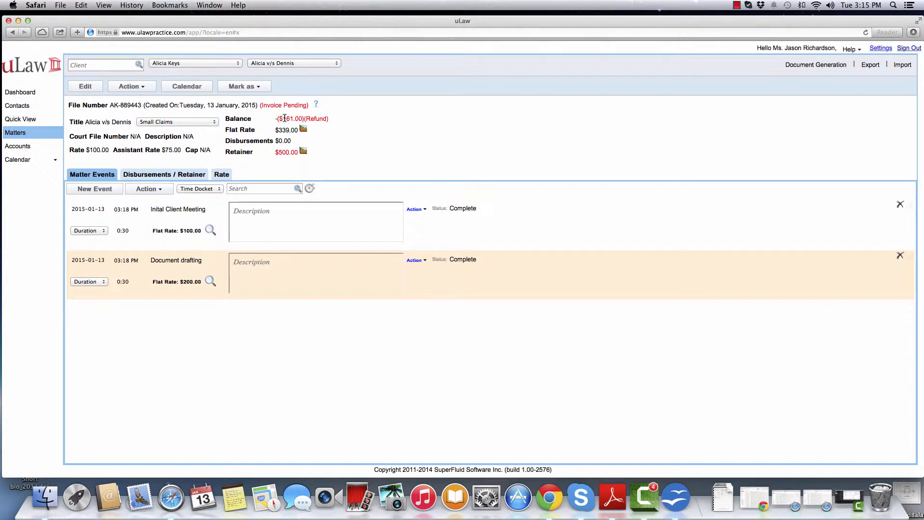
Step: Check the matter's Retainer v/s Balance gauge and close it
{"action": "left_click", "coordinate": [284, 155]}
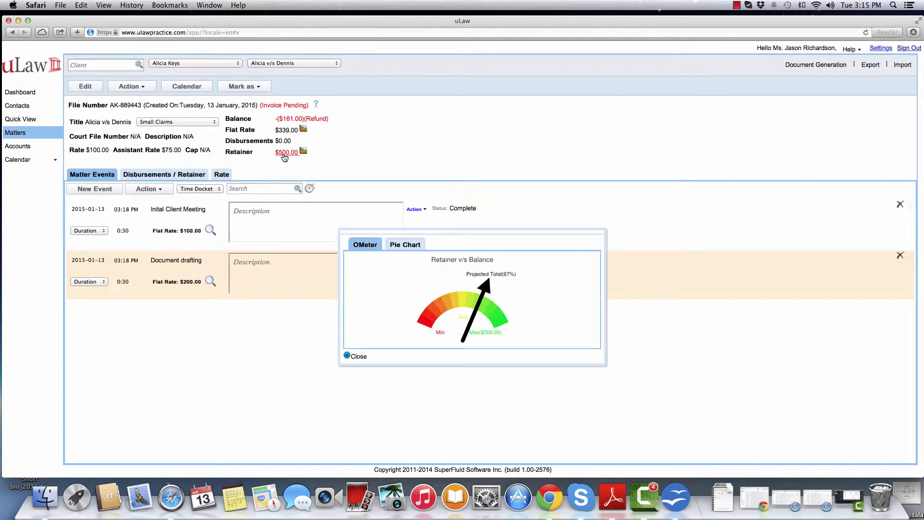
{"action": "left_click", "coordinate": [356, 356]}
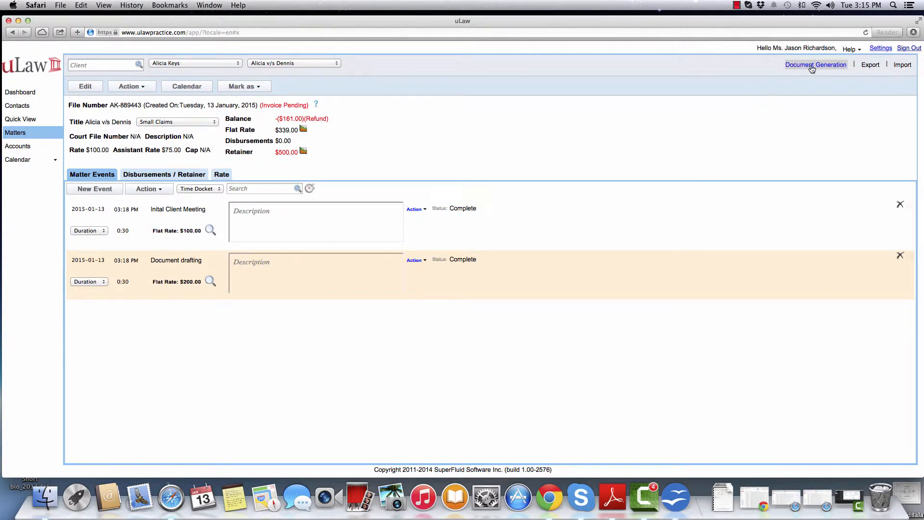
Step: Generate the complete invoice for the matter with the default terms and download it as a PDF
{"action": "left_click", "coordinate": [812, 69]}
{"action": "mouse_move", "coordinate": [814, 86]}
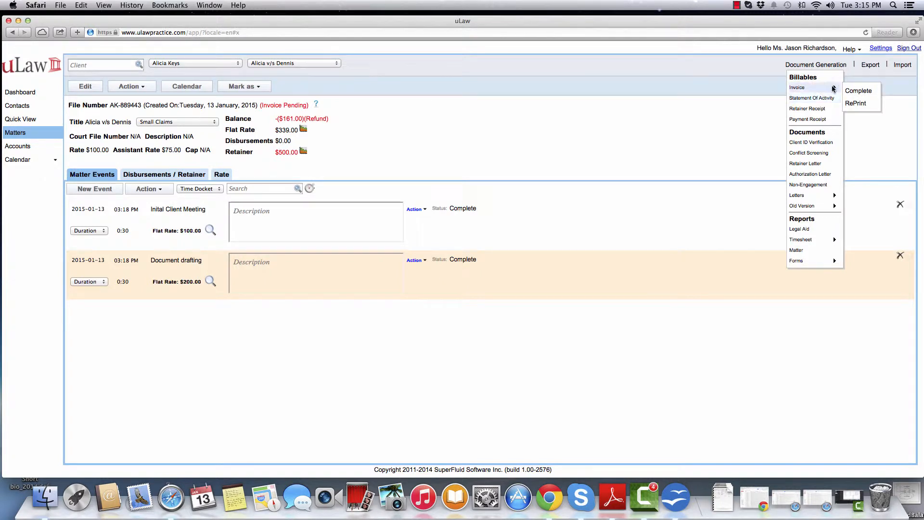
{"action": "left_click", "coordinate": [851, 91]}
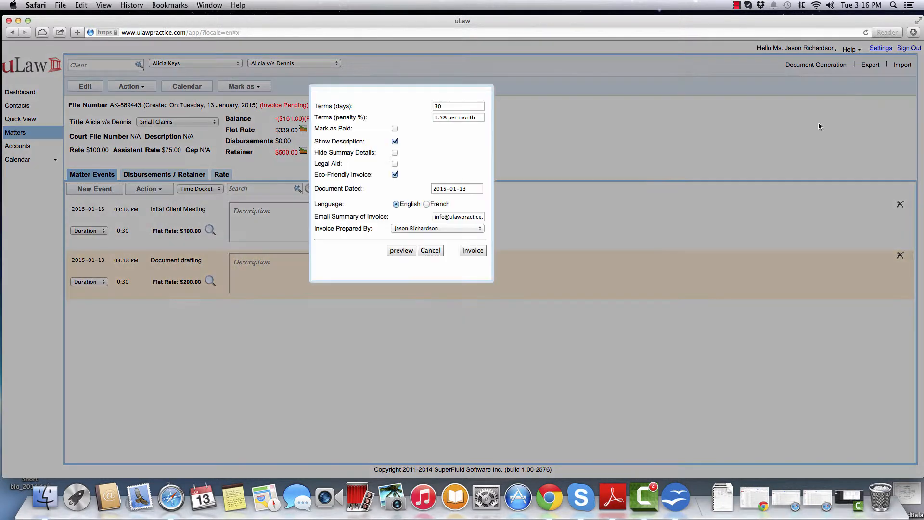
{"action": "left_click", "coordinate": [476, 250]}
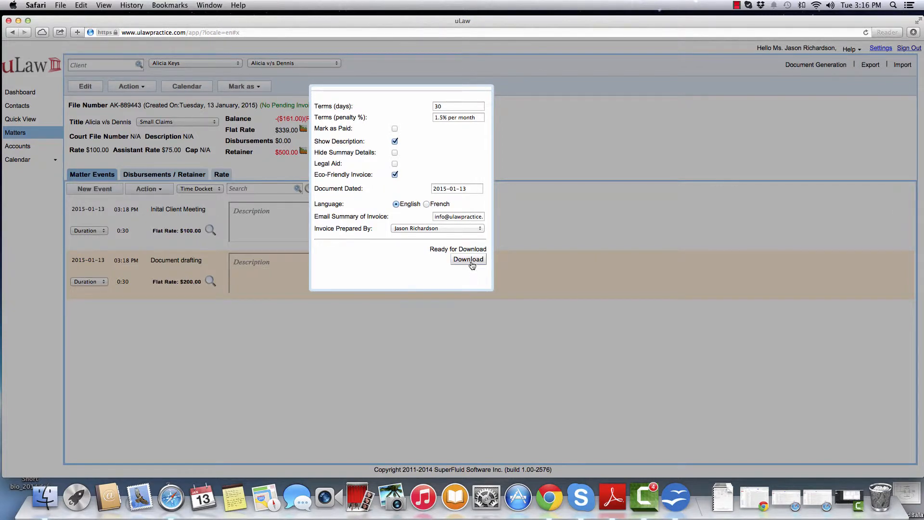
{"action": "left_click", "coordinate": [471, 261]}
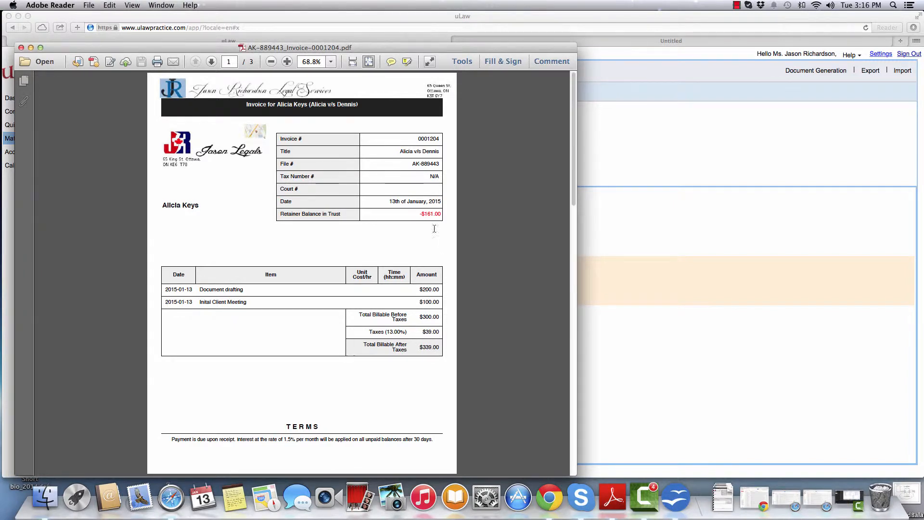
Step: Check the retainer balance on the invoice PDF, and return to uLaw to review the matter's trust, invoice and pending transfer summary
{"action": "left_click_drag", "start_coordinate": [420, 214], "coordinate": [438, 215]}
{"action": "left_click", "coordinate": [296, 16]}
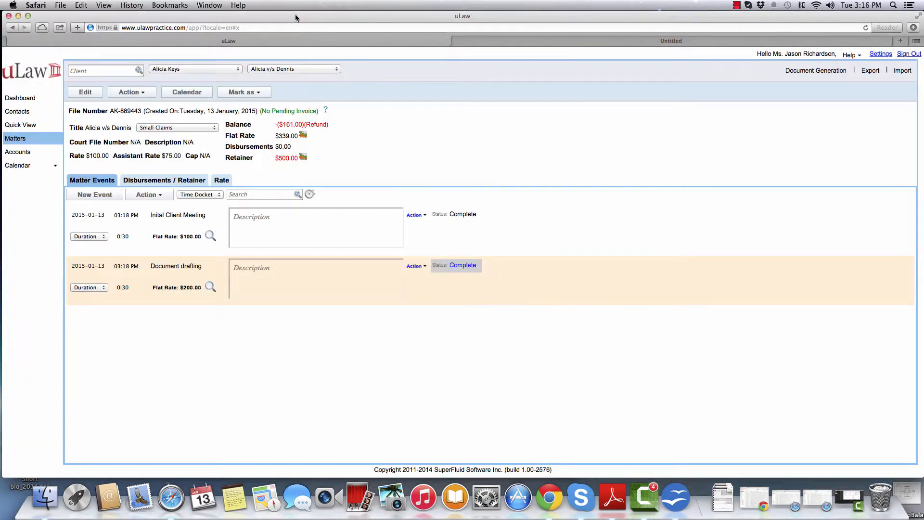
{"action": "left_click", "coordinate": [327, 112]}
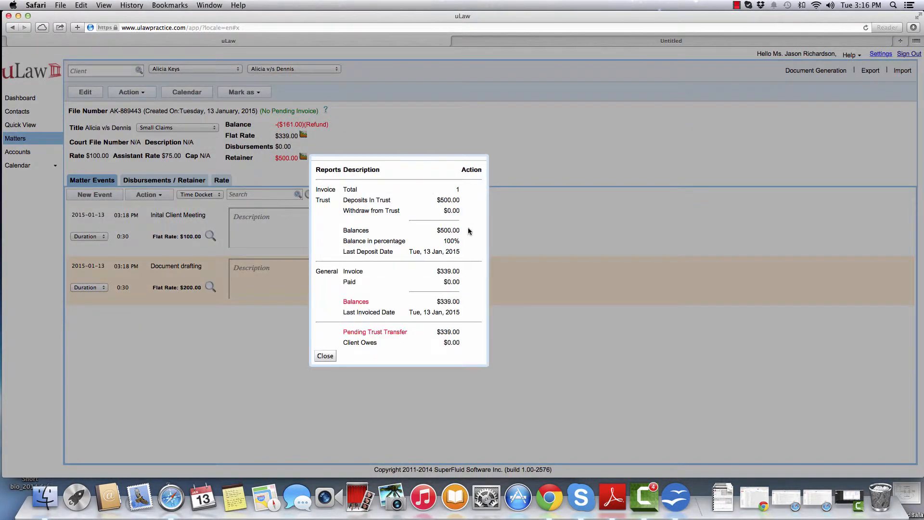
{"action": "left_click_drag", "start_coordinate": [439, 200], "coordinate": [461, 200]}
{"action": "left_click_drag", "start_coordinate": [441, 271], "coordinate": [463, 272]}
{"action": "left_click", "coordinate": [455, 320]}
{"action": "left_click_drag", "start_coordinate": [441, 331], "coordinate": [462, 333]}
{"action": "left_click", "coordinate": [462, 332]}
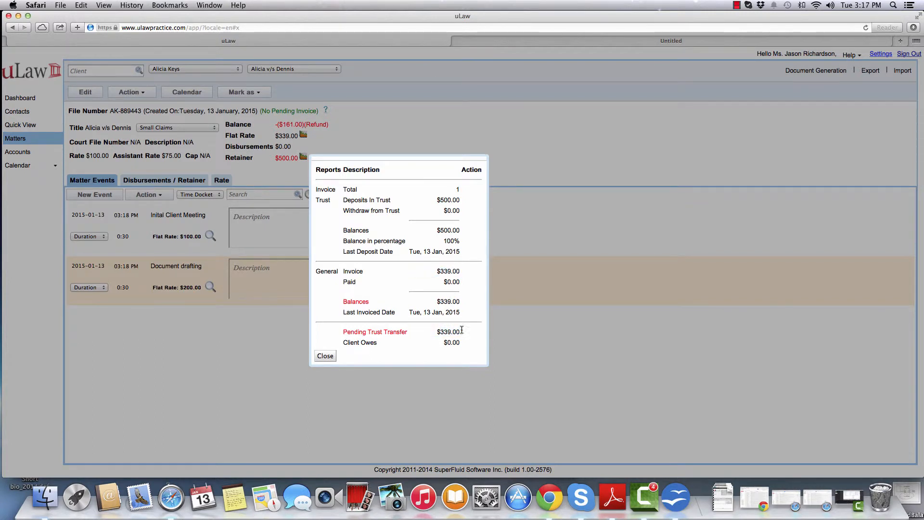
{"action": "left_click", "coordinate": [324, 356]}
Step: Search the accounts for "acc" and open Accounts Receivable to check the new invoice's entry
{"action": "left_click", "coordinate": [18, 152]}
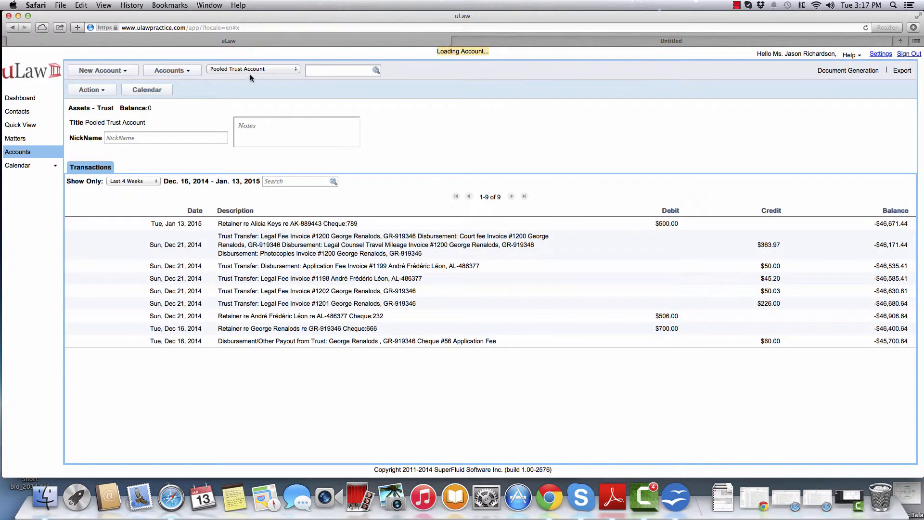
{"action": "left_click", "coordinate": [328, 70]}
{"action": "type", "text": "acc"}
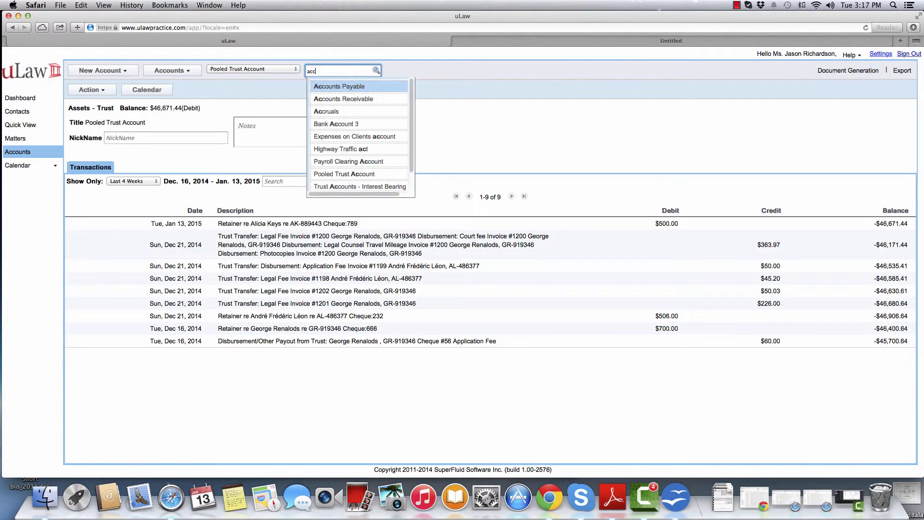
{"action": "left_click", "coordinate": [336, 98]}
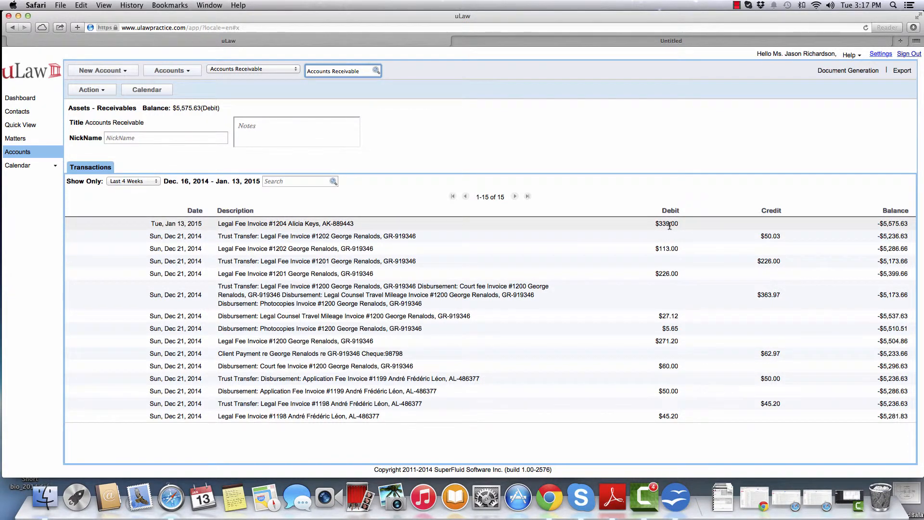
Step: Transfer $339.00 for the matter's legal fee invoice from the Pooled Trust Account to the TD Canada Trust bank account, with Cheque as payment method
{"action": "left_click", "coordinate": [17, 139]}
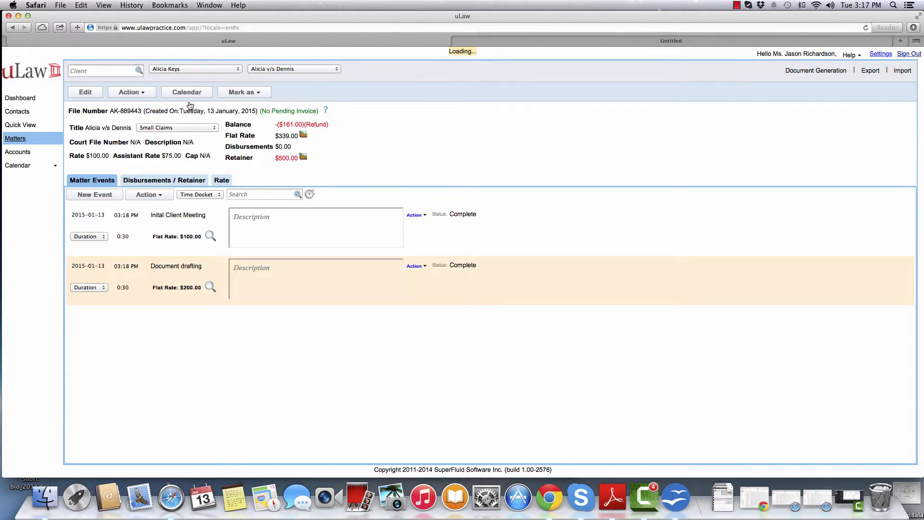
{"action": "left_click", "coordinate": [134, 93]}
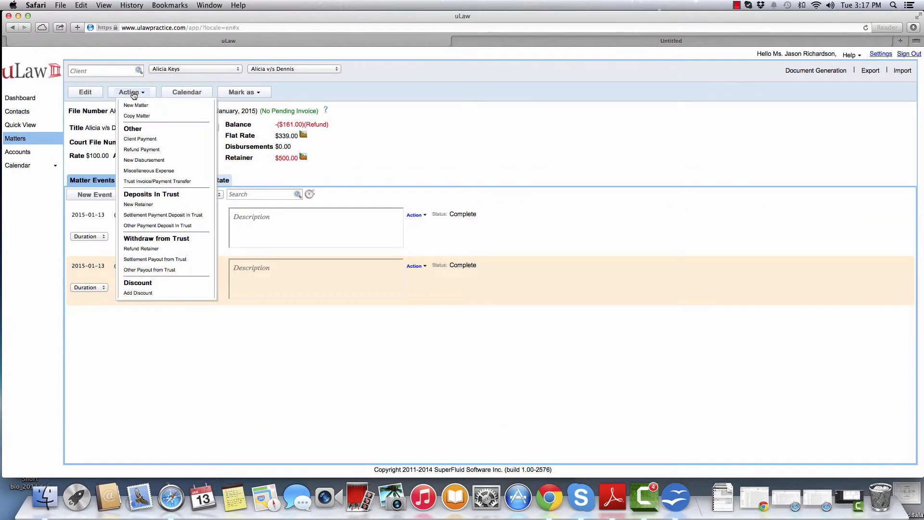
{"action": "left_click", "coordinate": [142, 182]}
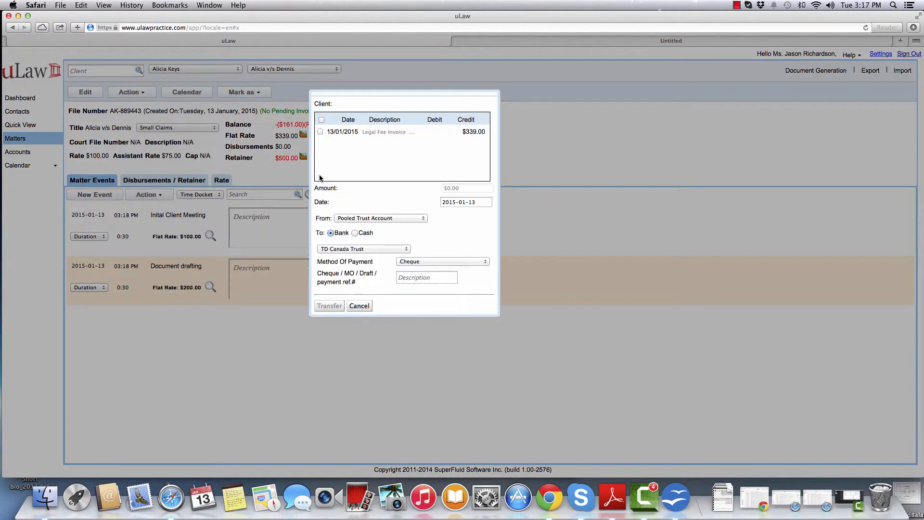
{"action": "left_click", "coordinate": [320, 132]}
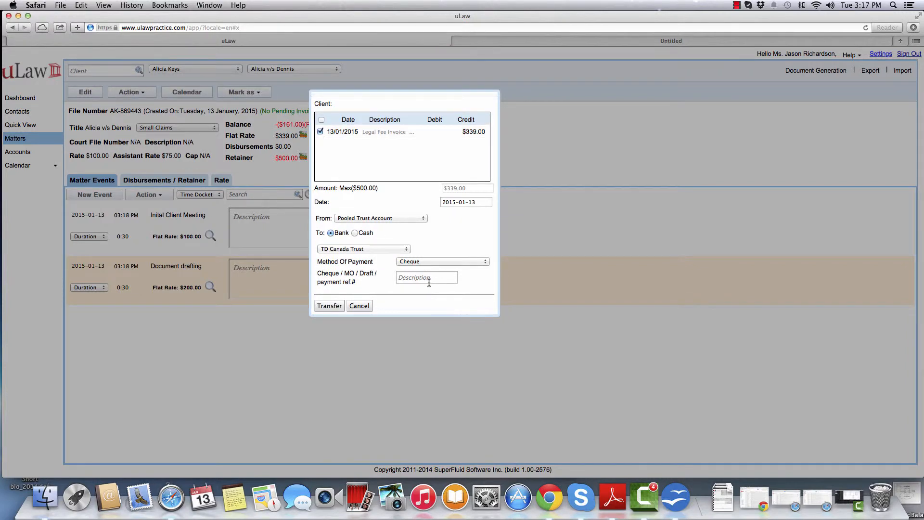
{"action": "left_click", "coordinate": [329, 306]}
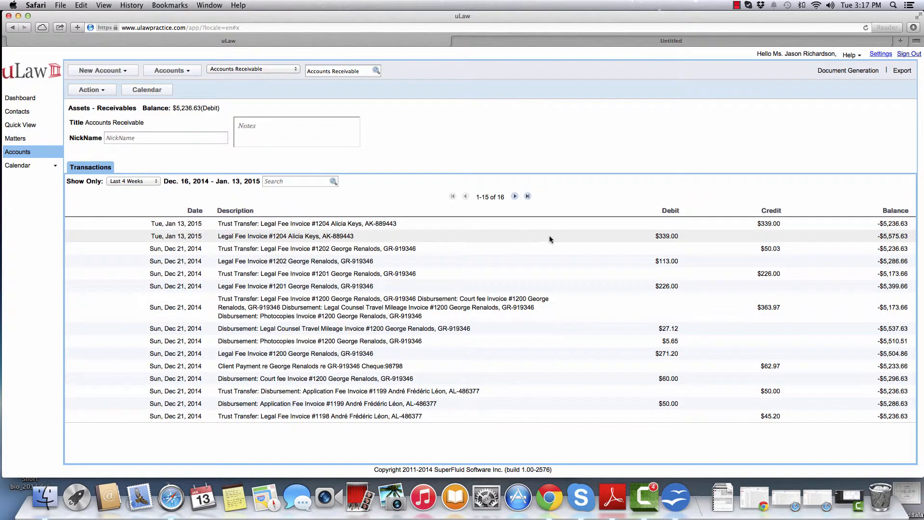
Step: Examine the debit and credit accounts of the invoice's trust transfer in Accounts Receivable and close its details
{"action": "left_click", "coordinate": [345, 224]}
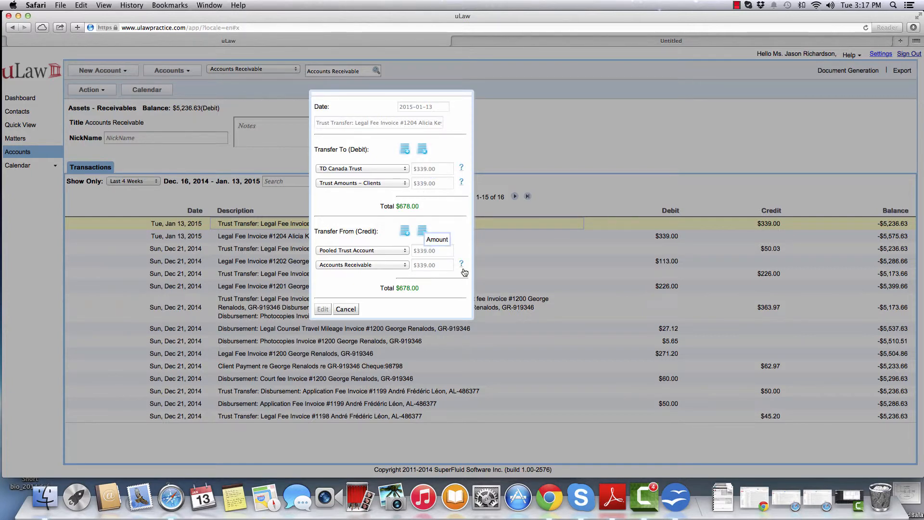
{"action": "left_click", "coordinate": [347, 309]}
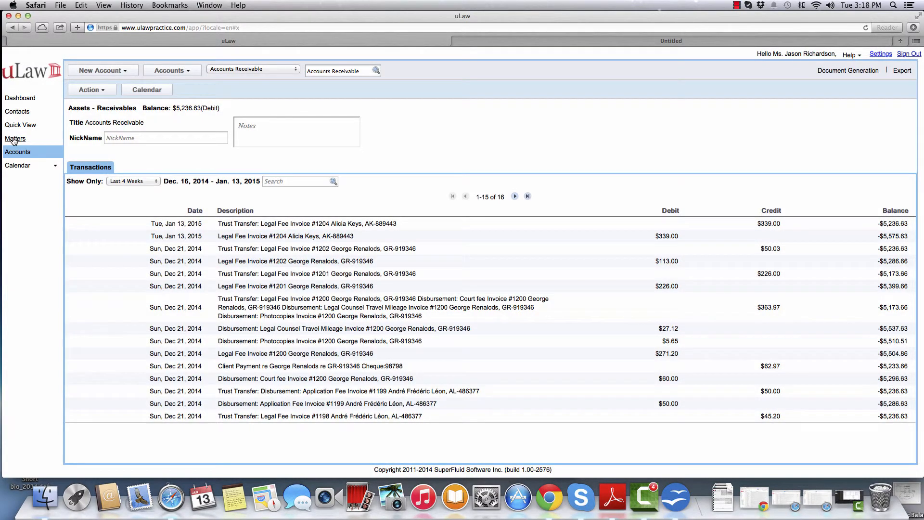
Step: Return to the matter and review its invoice summary for the payment and the remaining trust balance
{"action": "left_click", "coordinate": [14, 139]}
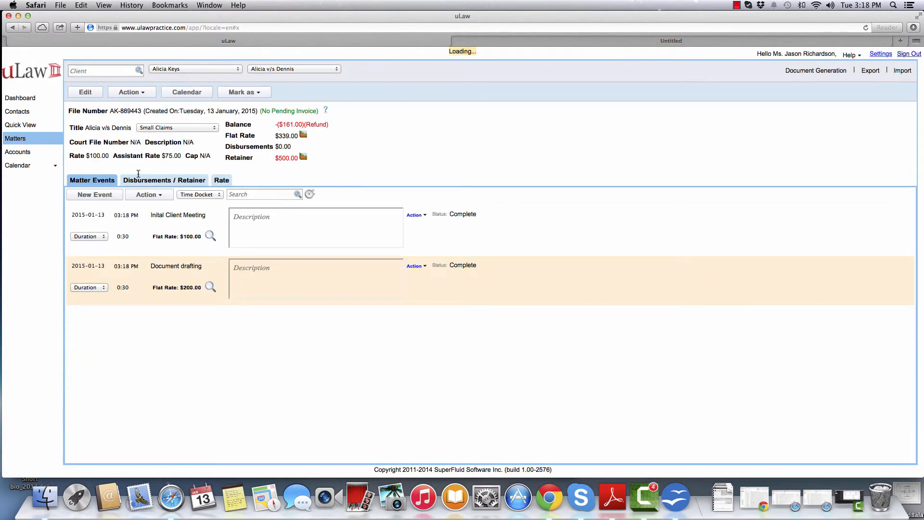
{"action": "left_click", "coordinate": [326, 111]}
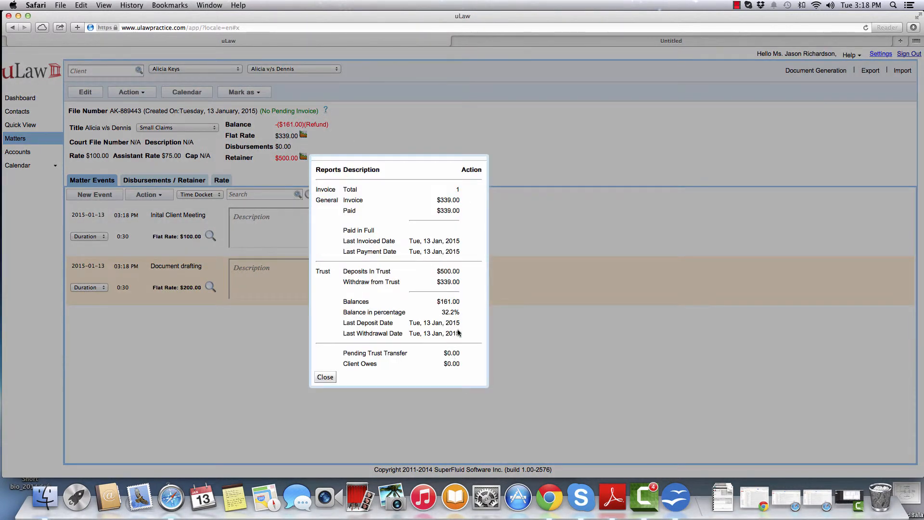
{"action": "left_click_drag", "start_coordinate": [442, 302], "coordinate": [462, 302]}
{"action": "left_click", "coordinate": [461, 304]}
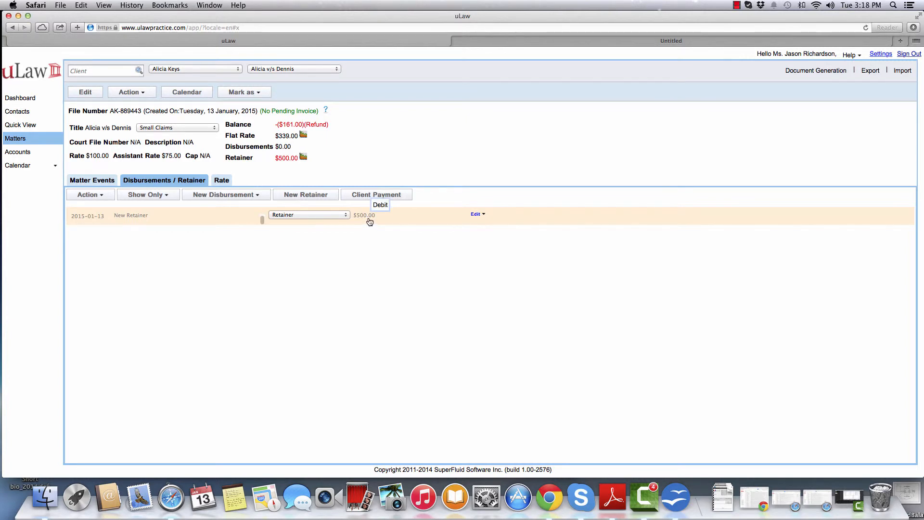
Step: Open the Pooled Trust Account and inspect the debit and credit details of the client's retainer and the invoice's trust transfer
{"action": "left_click", "coordinate": [17, 152]}
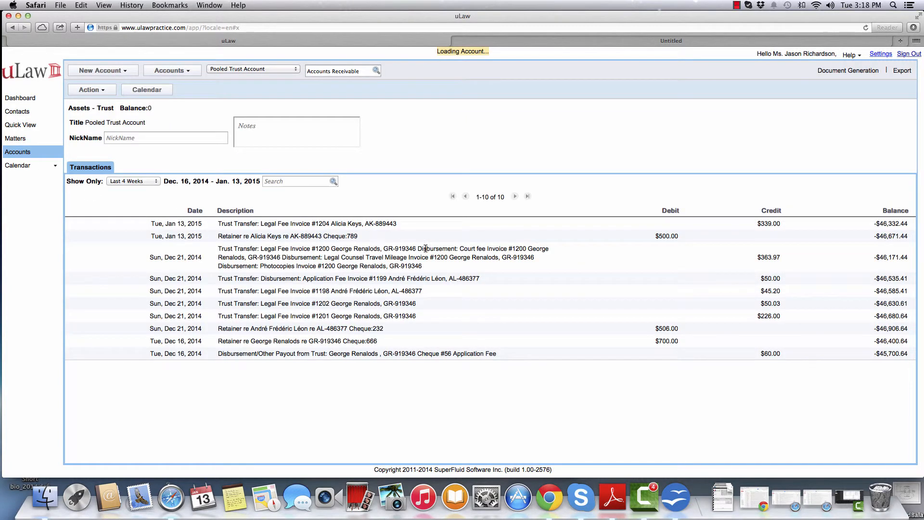
{"action": "left_click", "coordinate": [291, 236]}
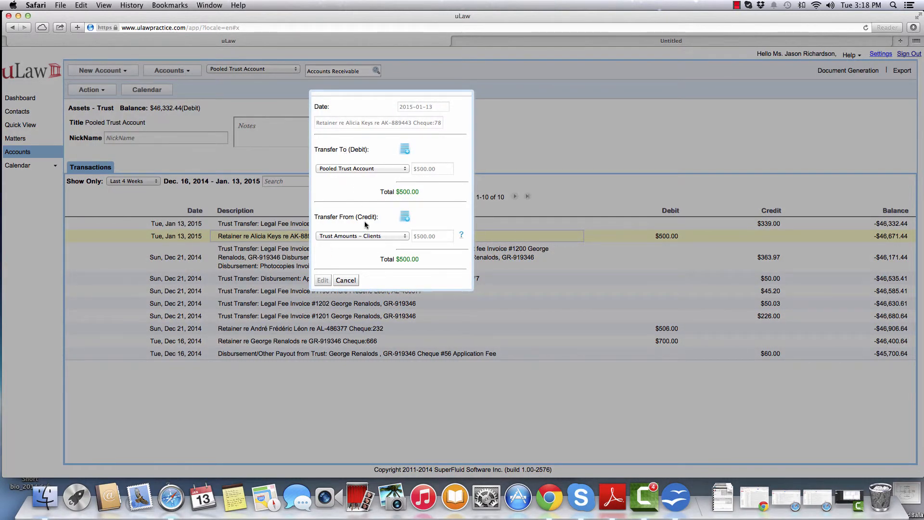
{"action": "left_click", "coordinate": [346, 280]}
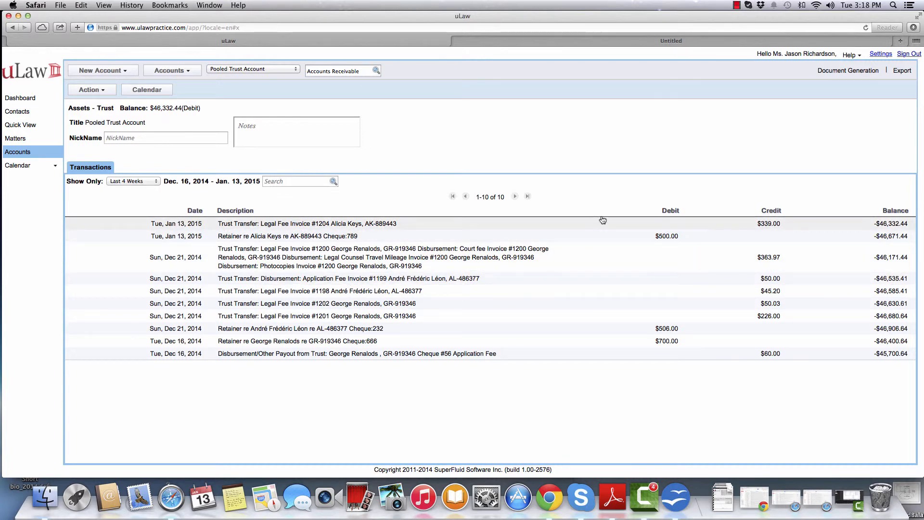
{"action": "left_click", "coordinate": [353, 223]}
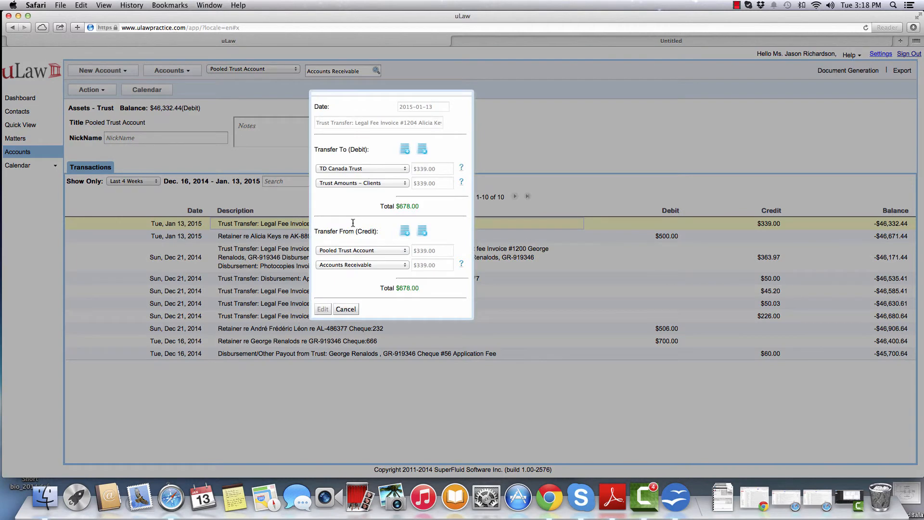